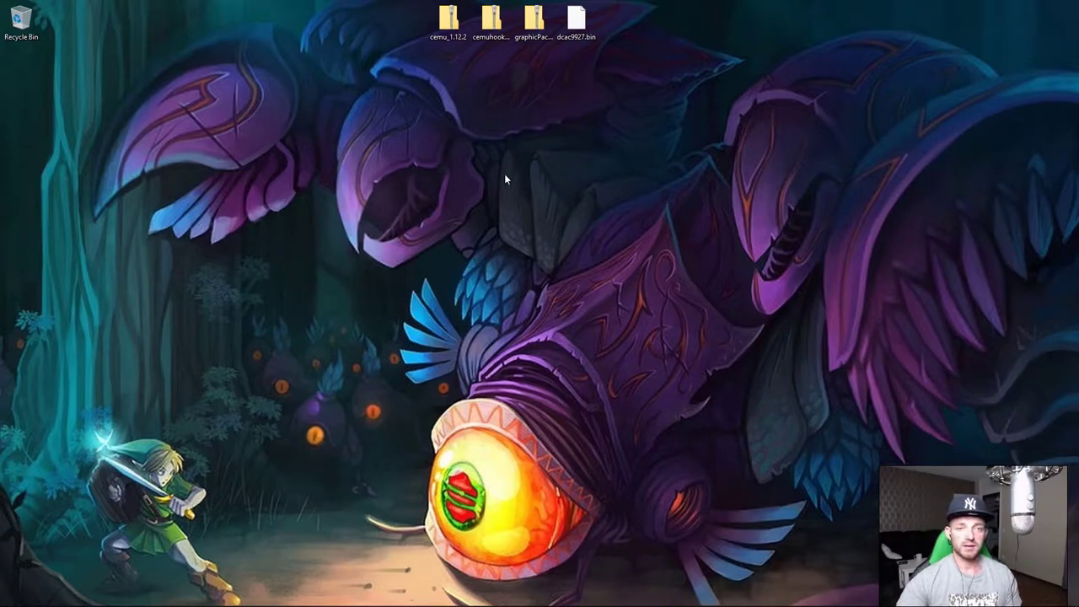
Step: Extract cemu_1.12.2.zip onto the desktop with 7-Zip's Extract Here
{"action": "left_click", "coordinate": [445, 24]}
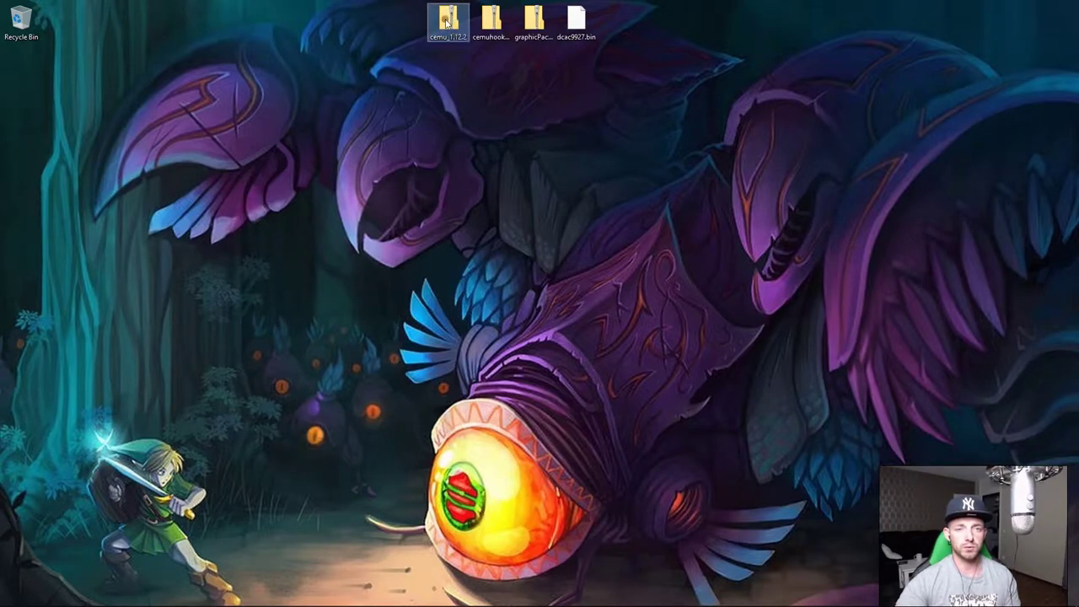
{"action": "right_click", "coordinate": [446, 23]}
{"action": "mouse_move", "coordinate": [489, 59]}
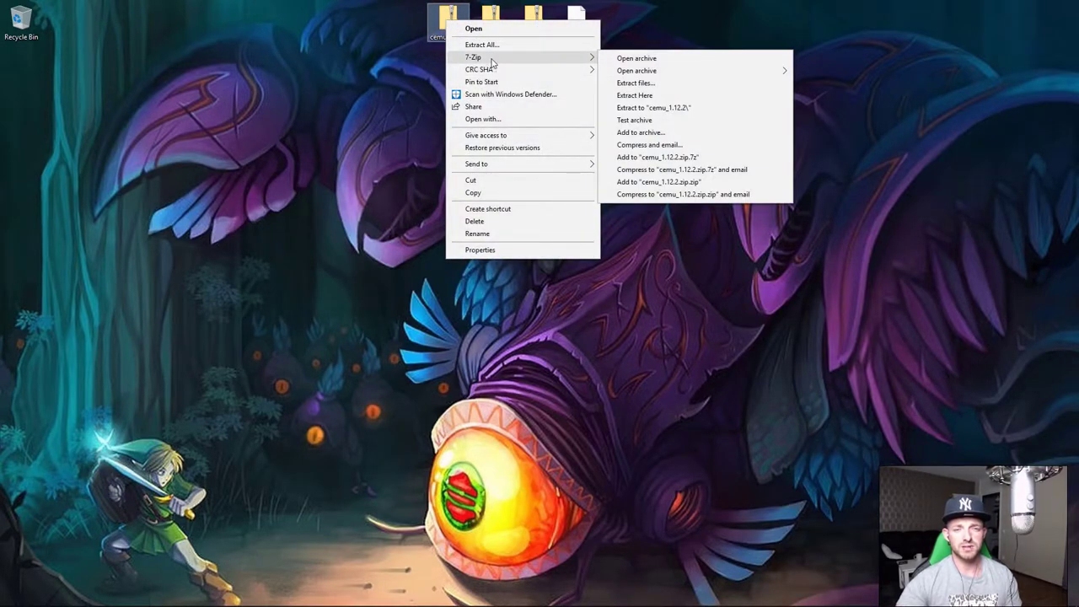
{"action": "left_click", "coordinate": [646, 96]}
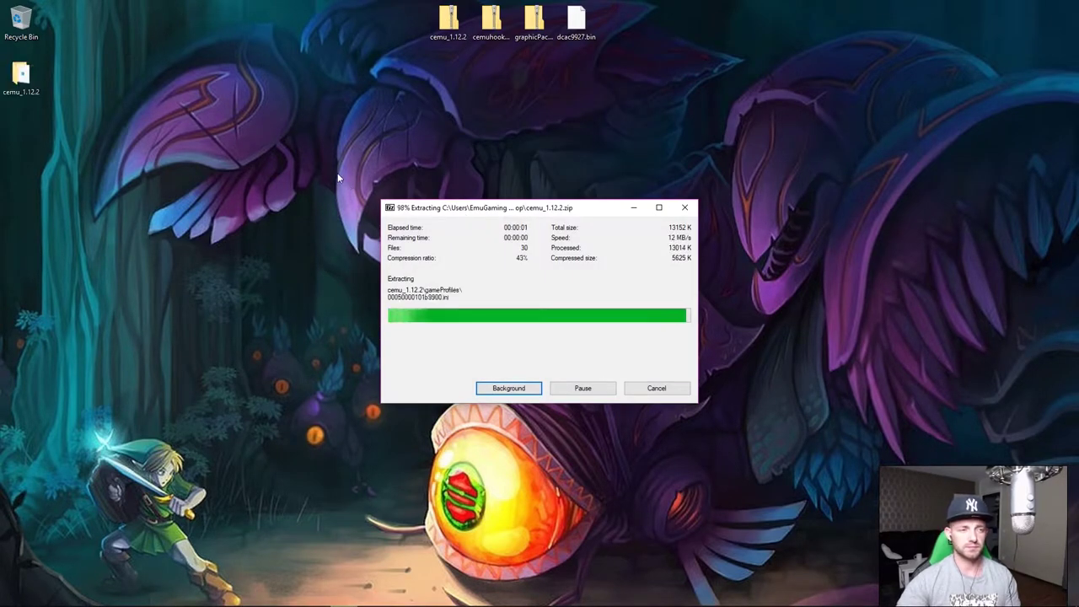
Step: Arrange the desktop: the zip beside the Recycle Bin, the cemu_1.12.2 folder near the centre
{"action": "left_click_drag", "start_coordinate": [20, 76], "coordinate": [524, 167]}
{"action": "left_click_drag", "start_coordinate": [448, 28], "coordinate": [66, 30]}
{"action": "left_click", "coordinate": [128, 78]}
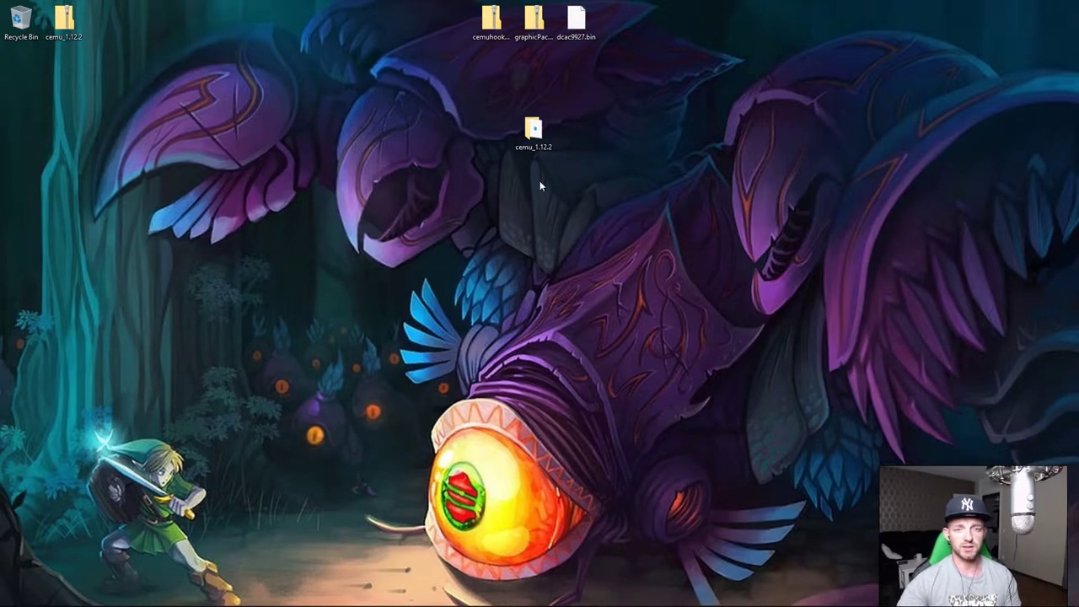
{"action": "left_click_drag", "start_coordinate": [533, 134], "coordinate": [528, 157]}
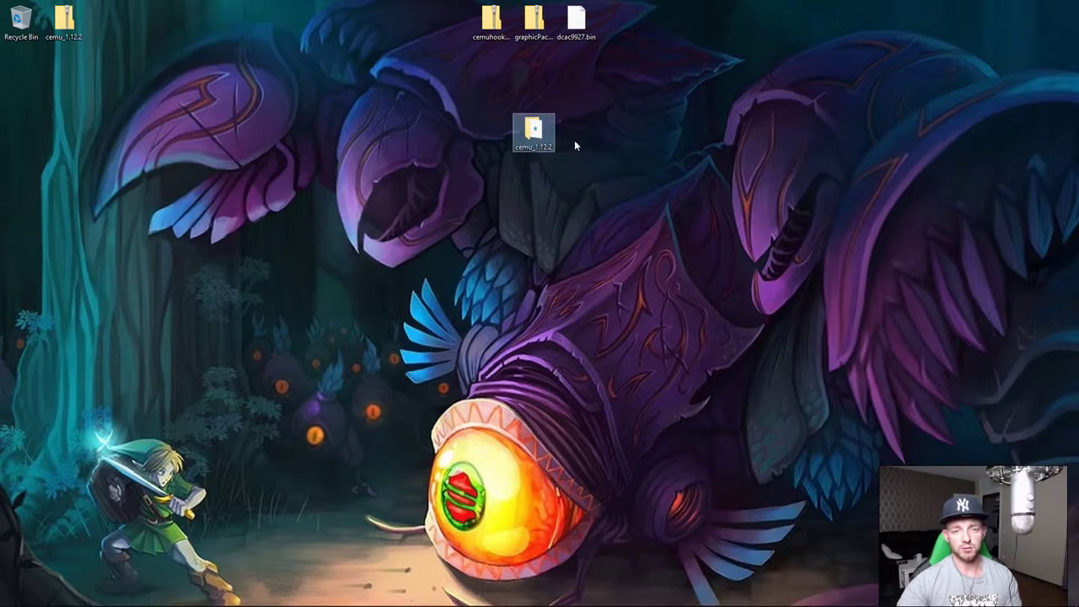
{"action": "left_click", "coordinate": [597, 150]}
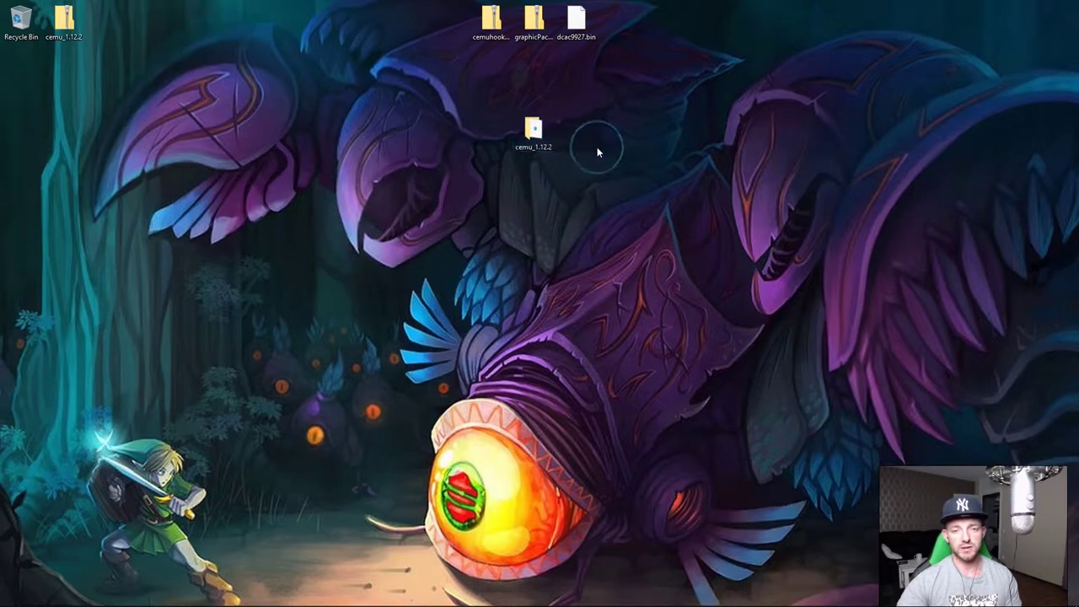
Step: Move the Cemuhook zip from the desktop into the cemu_1.12.2 folder
{"action": "double_click", "coordinate": [533, 131]}
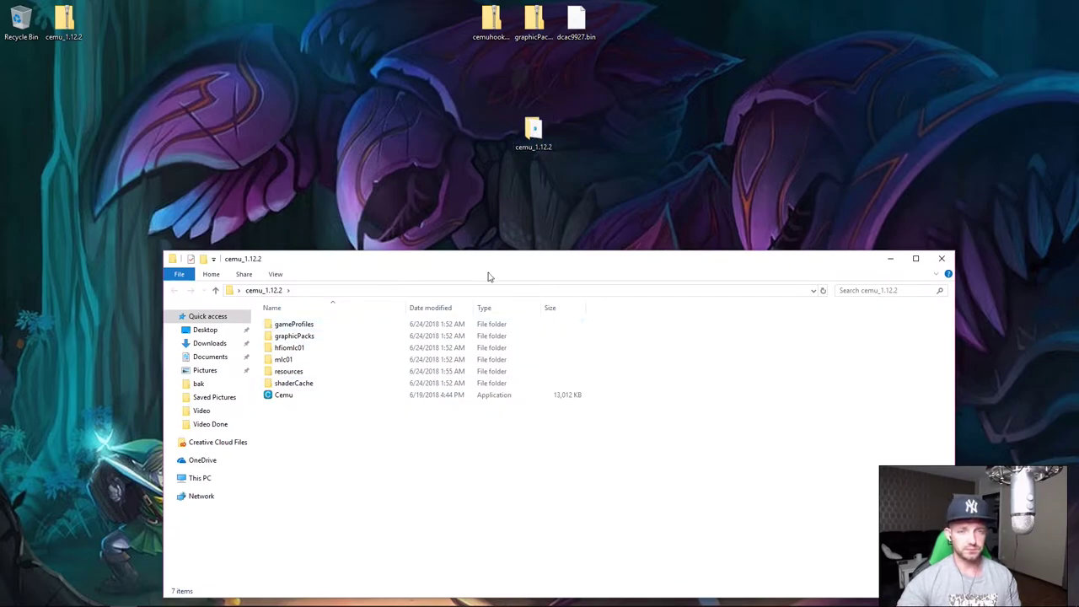
{"action": "left_click", "coordinate": [491, 20]}
{"action": "left_click_drag", "start_coordinate": [491, 20], "coordinate": [334, 454]}
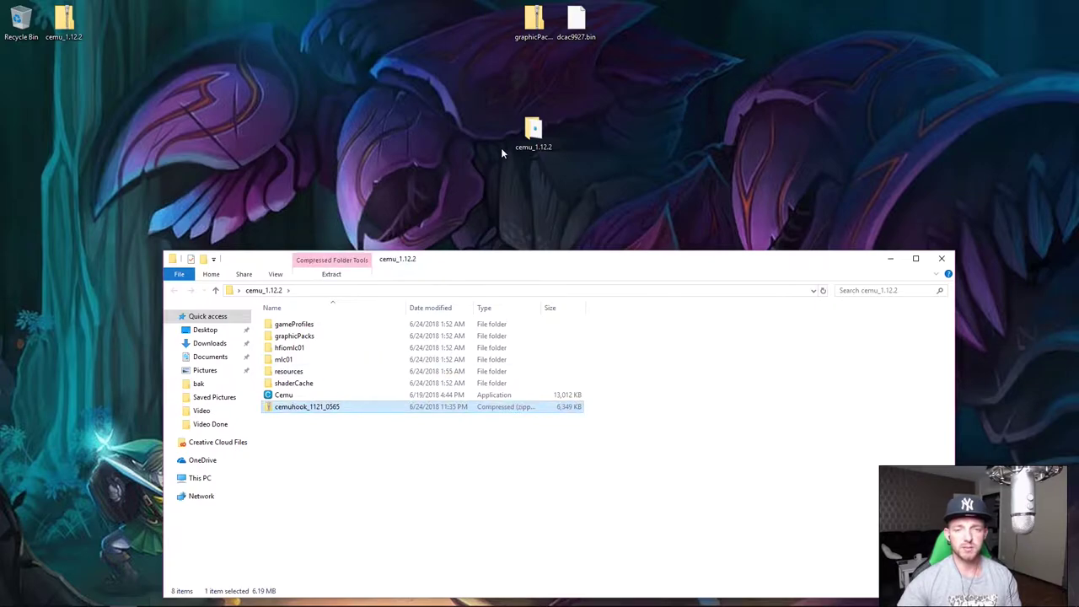
Step: Extract Cemuhook there with 7-Zip, adding dbghelp.dll and keystone.dll beside Cemu
{"action": "right_click", "coordinate": [298, 411]}
{"action": "mouse_move", "coordinate": [347, 210]}
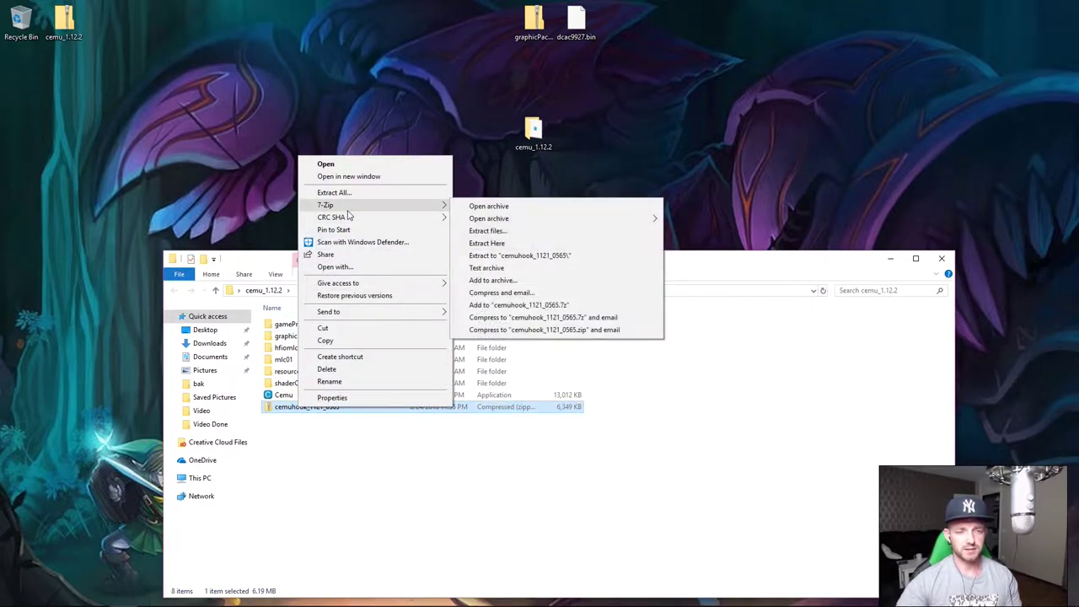
{"action": "left_click", "coordinate": [510, 244]}
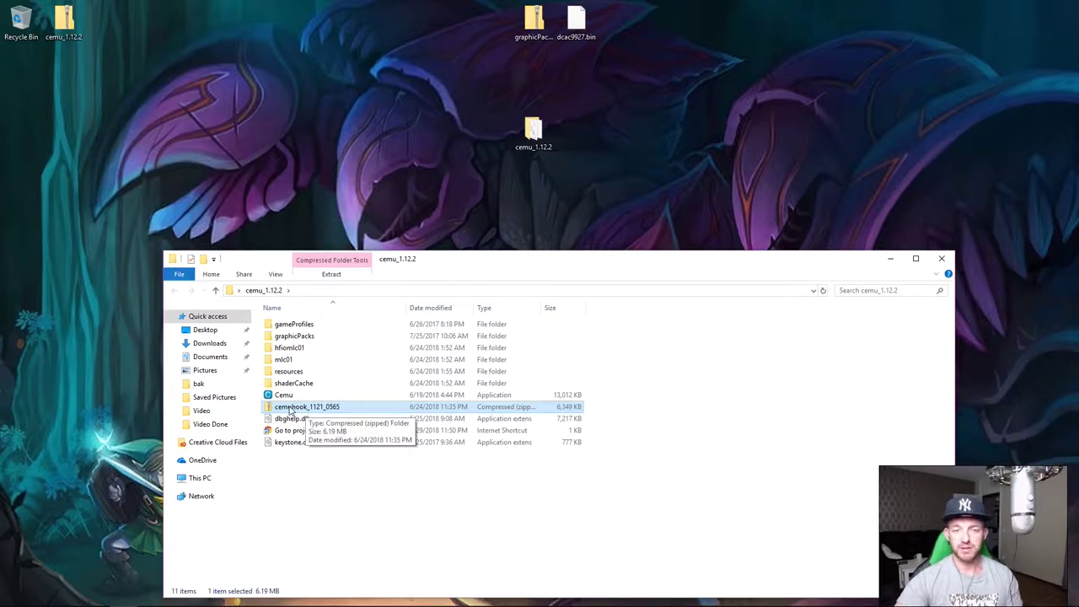
Step: Move the cemuhook_1121_0565 zip out of cemu_1.12.2 back onto the desktop
{"action": "left_click_drag", "start_coordinate": [285, 411], "coordinate": [139, 74]}
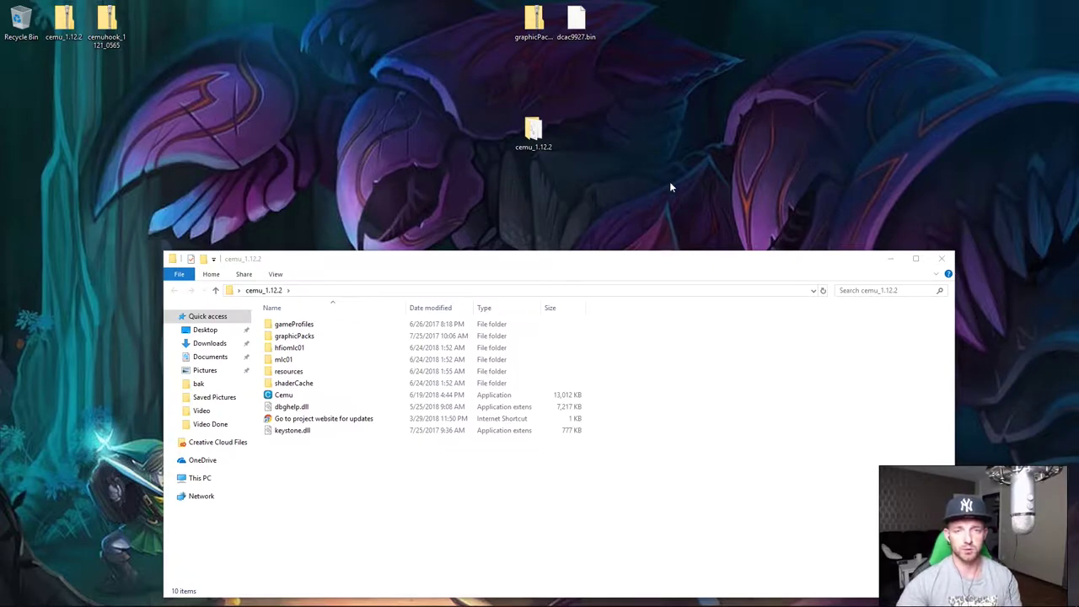
Step: Move the graphicPacksCommon_51 zip into the graphicPacks folder
{"action": "double_click", "coordinate": [322, 336]}
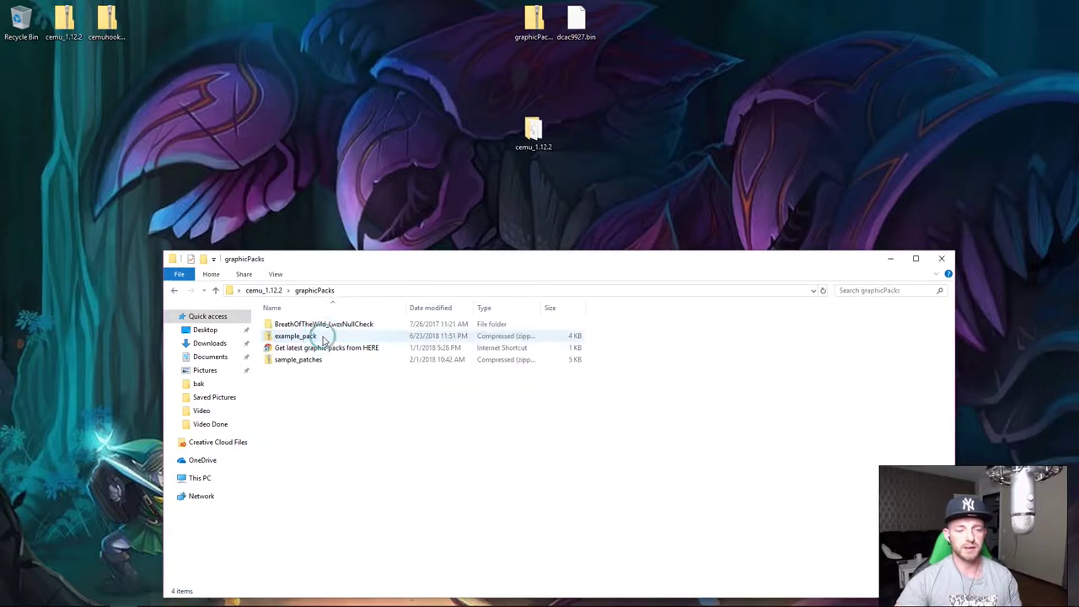
{"action": "left_click", "coordinate": [534, 26]}
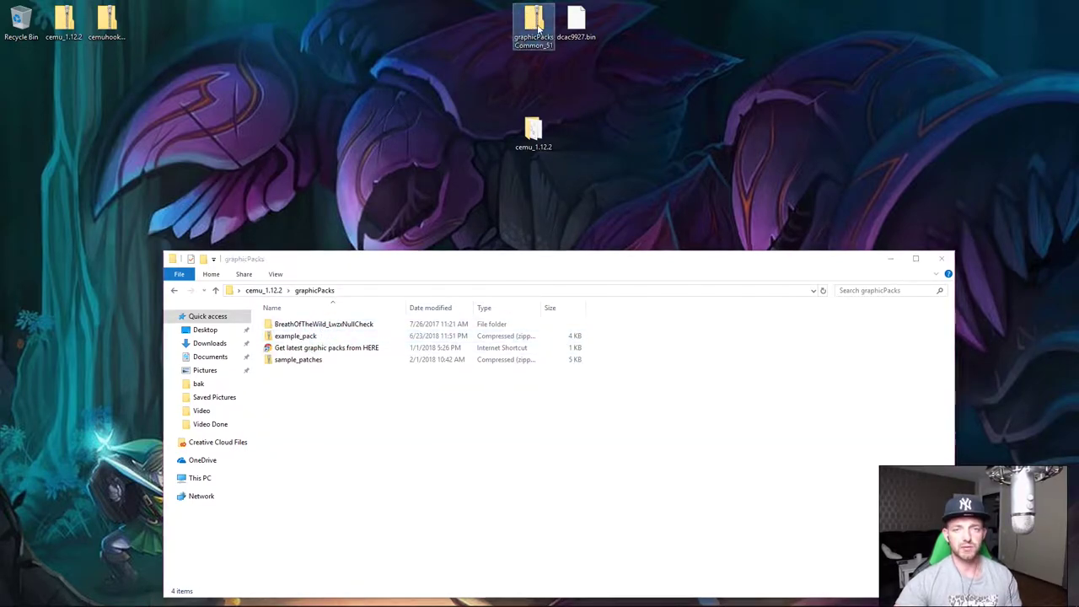
{"action": "left_click_drag", "start_coordinate": [538, 26], "coordinate": [328, 445]}
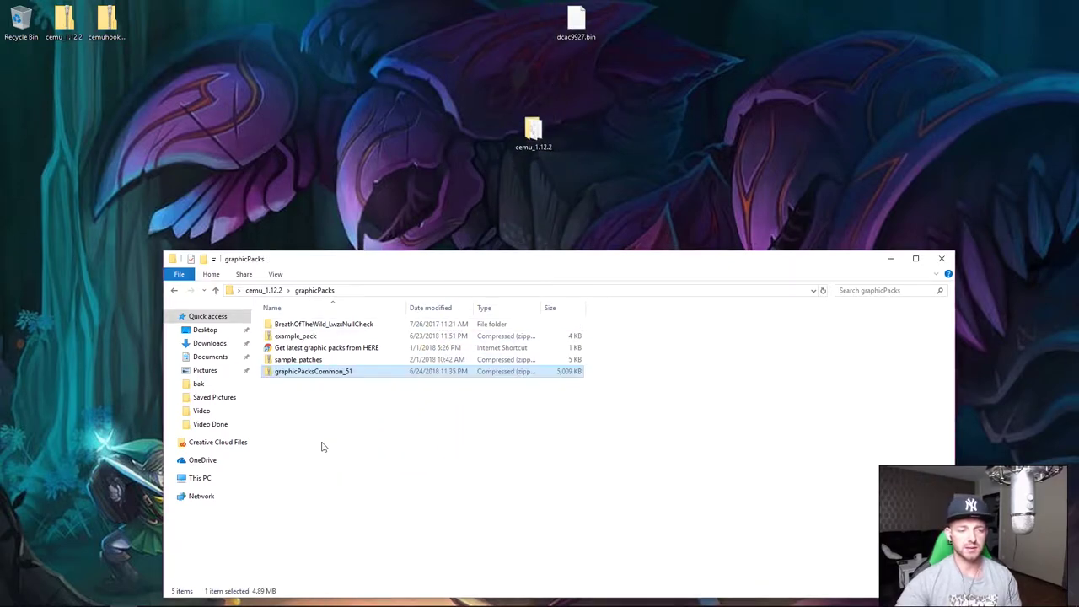
Step: Extract the graphic packs there with 7-Zip, replacing existing files with Yes to All
{"action": "right_click", "coordinate": [310, 376]}
{"action": "mouse_move", "coordinate": [365, 178]}
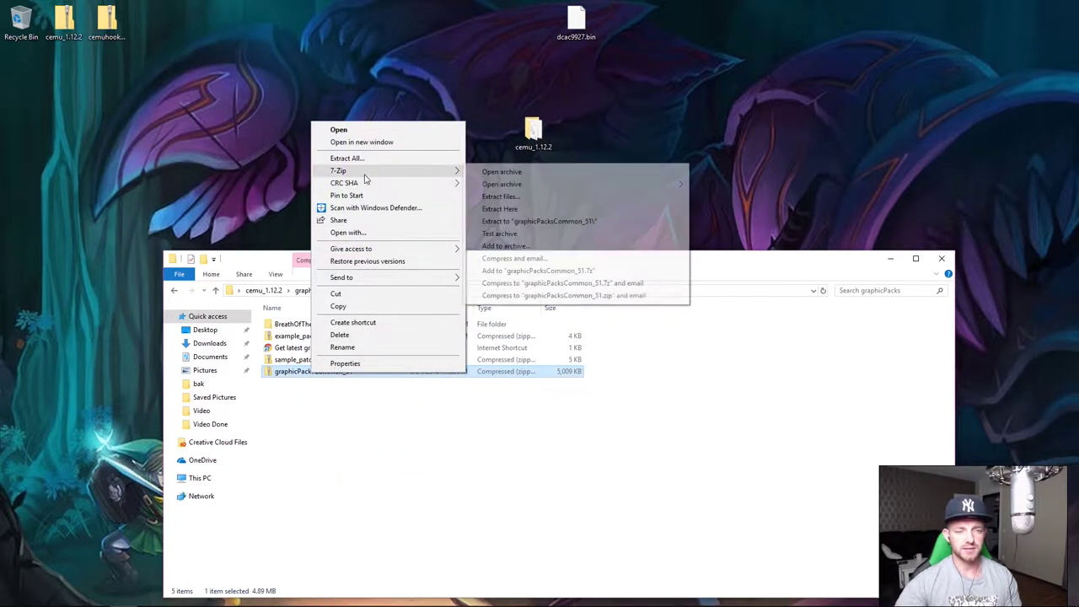
{"action": "left_click", "coordinate": [523, 212]}
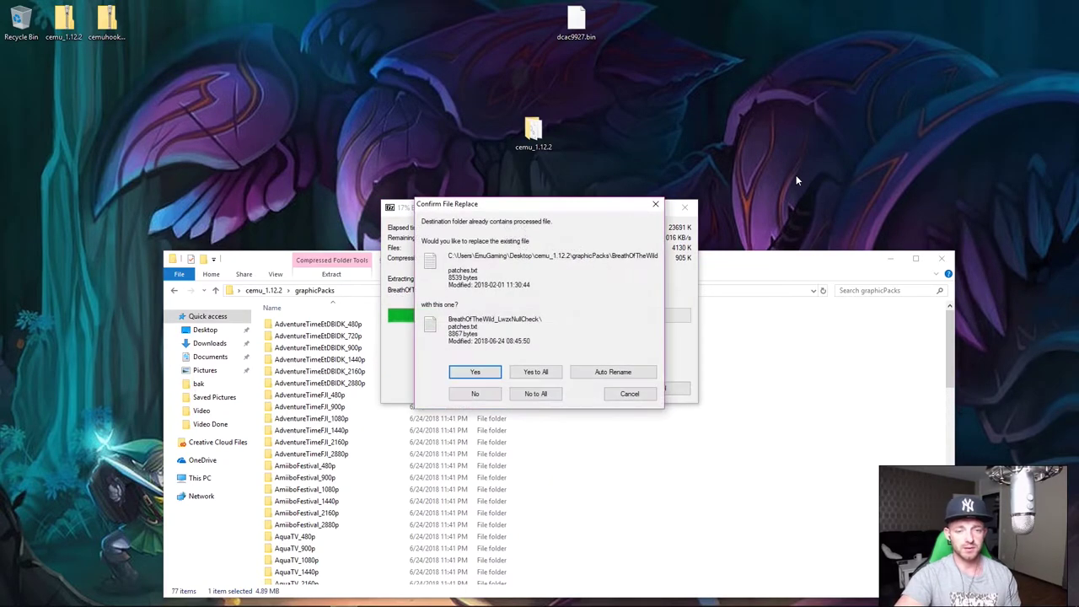
{"action": "left_click", "coordinate": [535, 374]}
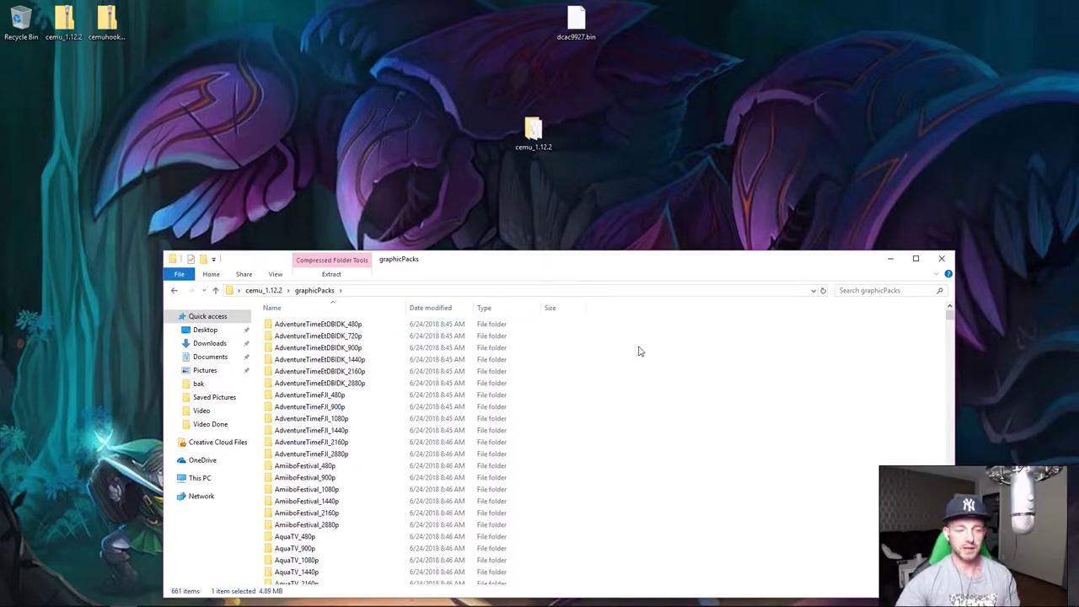
{"action": "scroll", "coordinate": [638, 351], "scroll_direction": "down", "scroll_amount": 8}
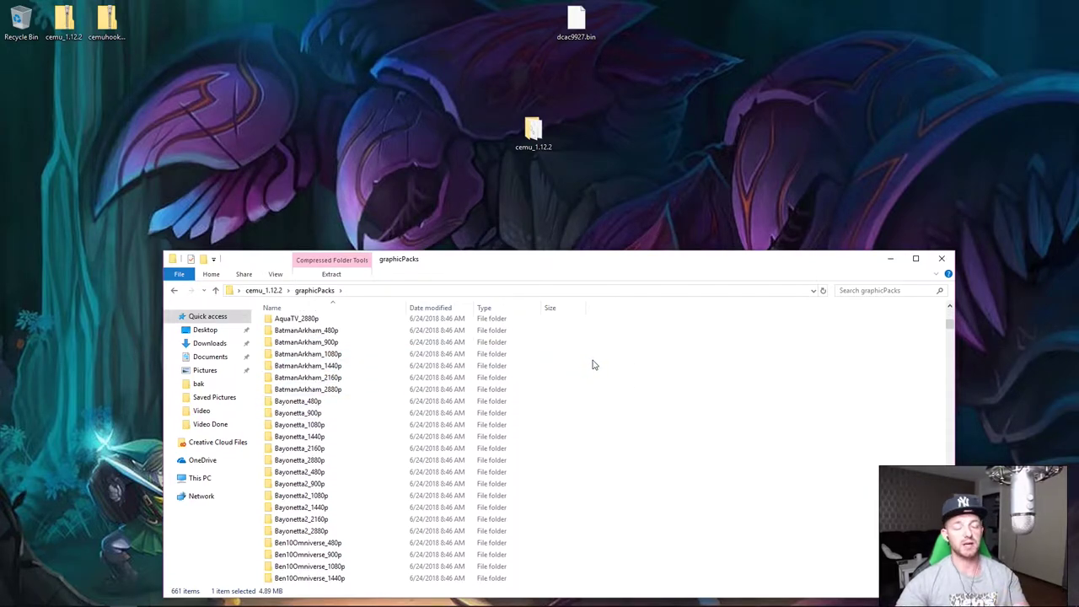
{"action": "scroll", "coordinate": [589, 370], "scroll_direction": "down", "scroll_amount": 5}
{"action": "scroll", "coordinate": [588, 369], "scroll_direction": "down", "scroll_amount": 20}
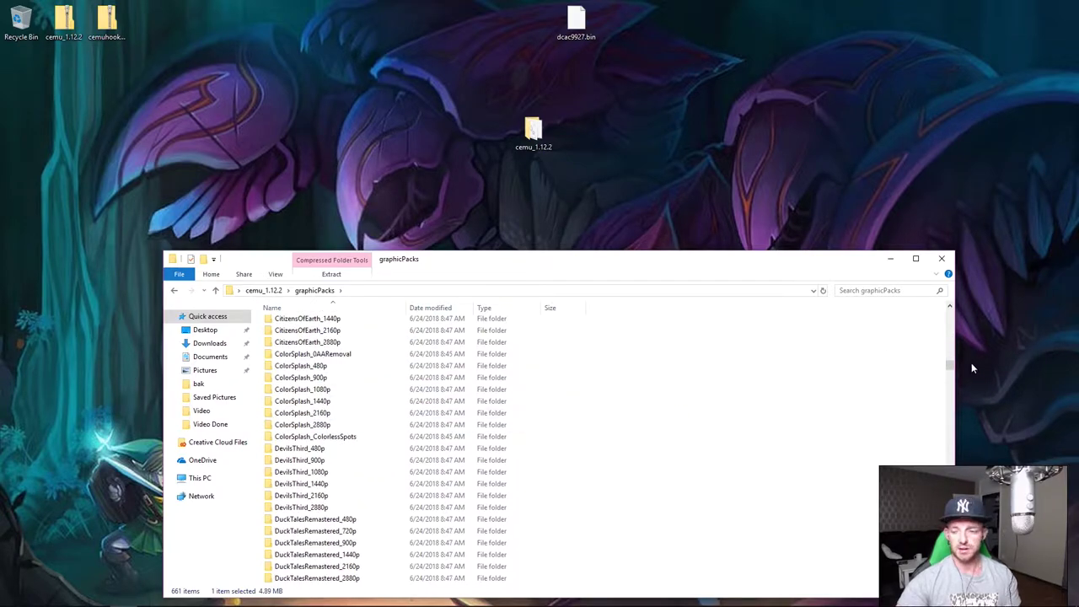
{"action": "left_click_drag", "start_coordinate": [950, 365], "coordinate": [945, 584]}
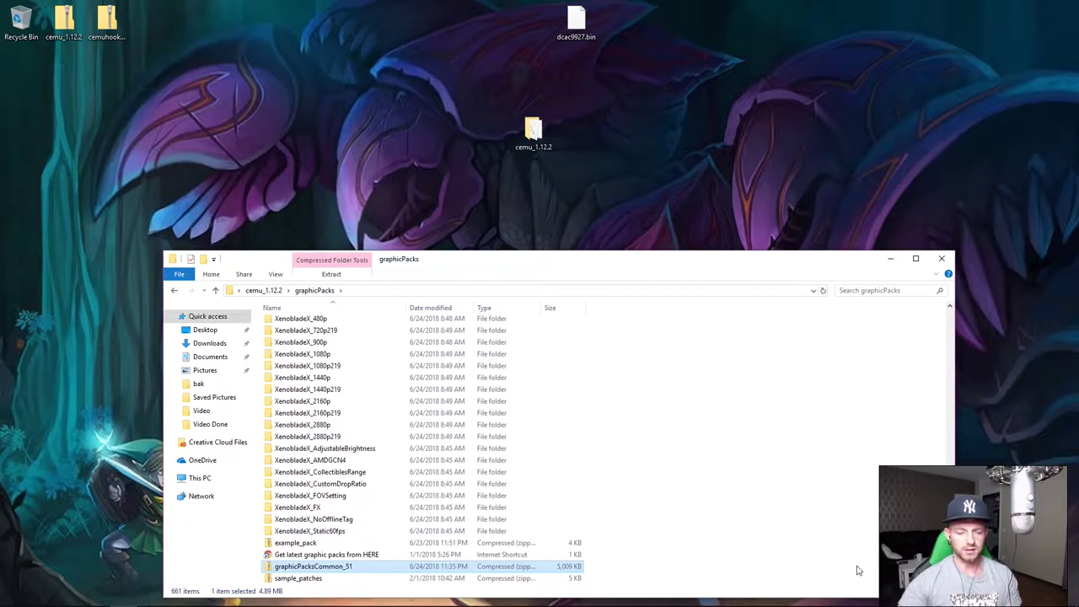
Step: Move graphicPacksCommon_51.zip to the desktop, close Explorer, and place cemu_1.12.2 in the top row
{"action": "right_click", "coordinate": [301, 570]}
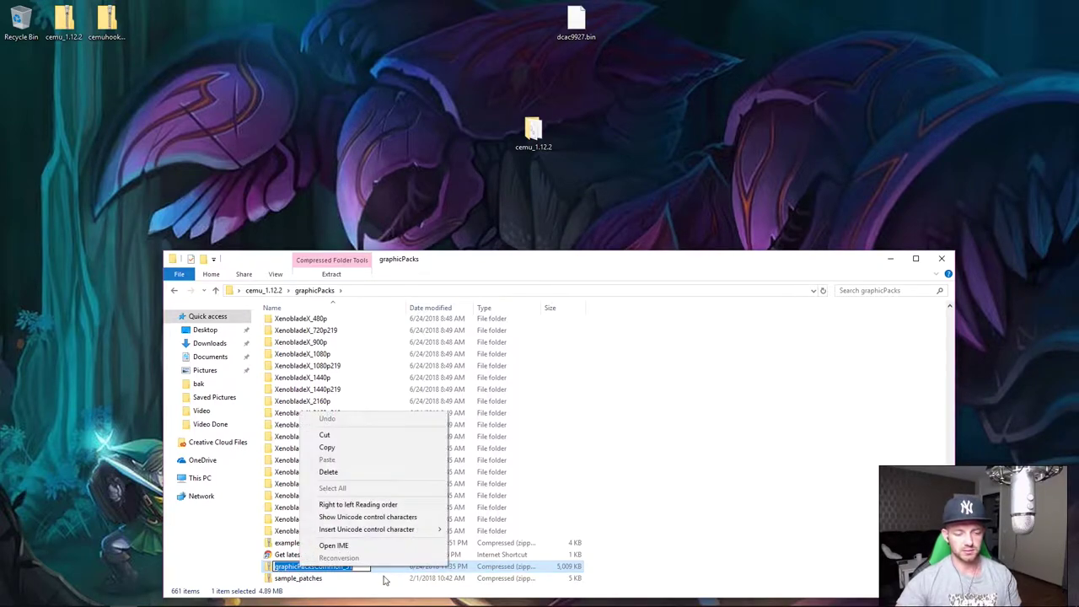
{"action": "left_click", "coordinate": [317, 575]}
{"action": "left_click", "coordinate": [317, 568]}
{"action": "right_click", "coordinate": [317, 568]}
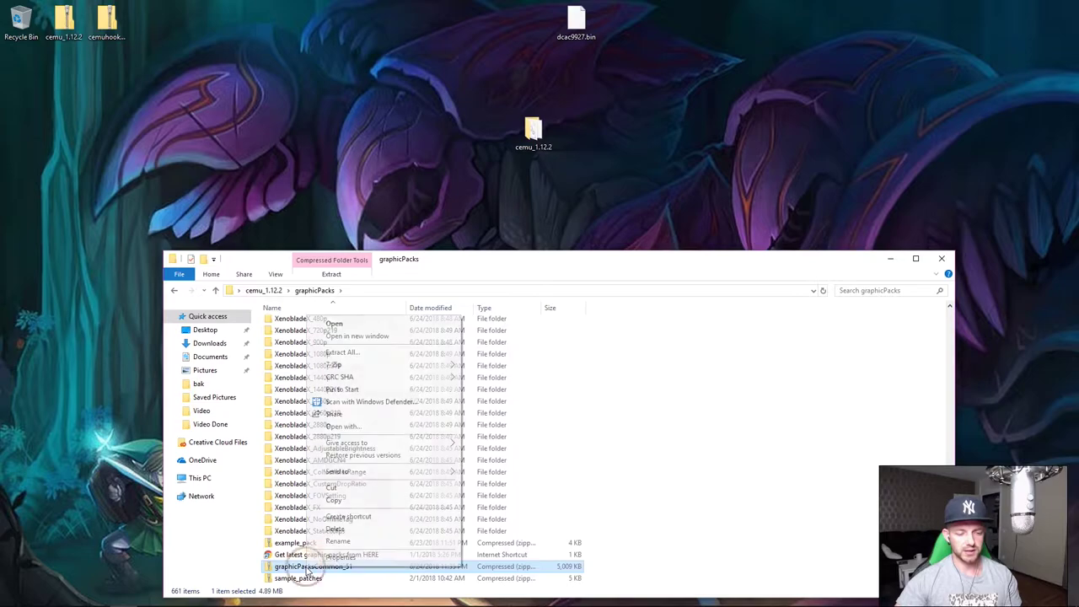
{"action": "key", "text": "Escape"}
{"action": "left_click_drag", "start_coordinate": [291, 570], "coordinate": [172, 59]}
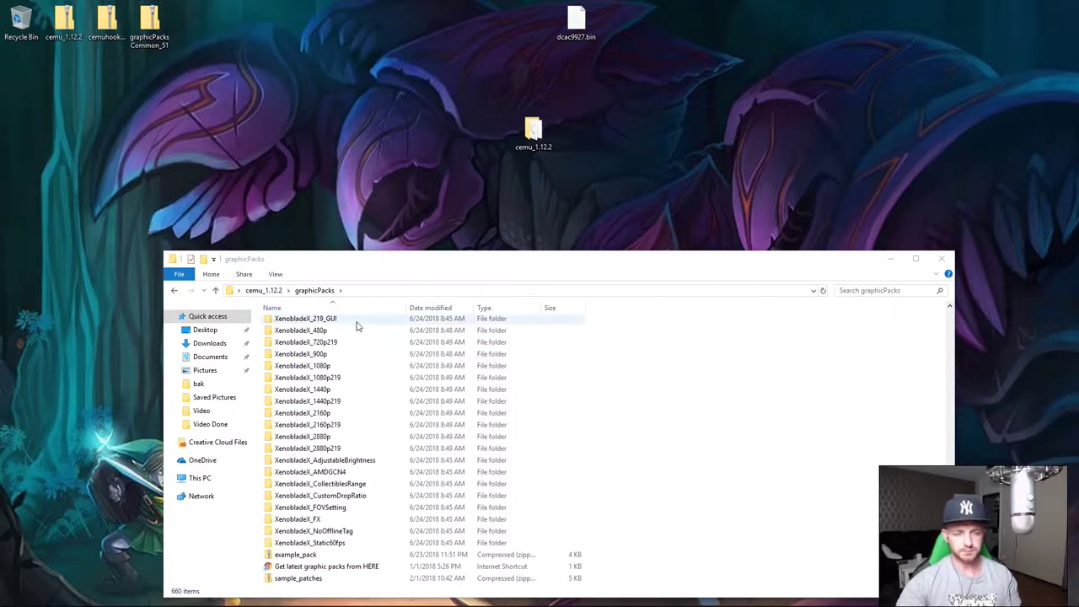
{"action": "left_click", "coordinate": [940, 259]}
{"action": "left_click_drag", "start_coordinate": [533, 131], "coordinate": [521, 37]}
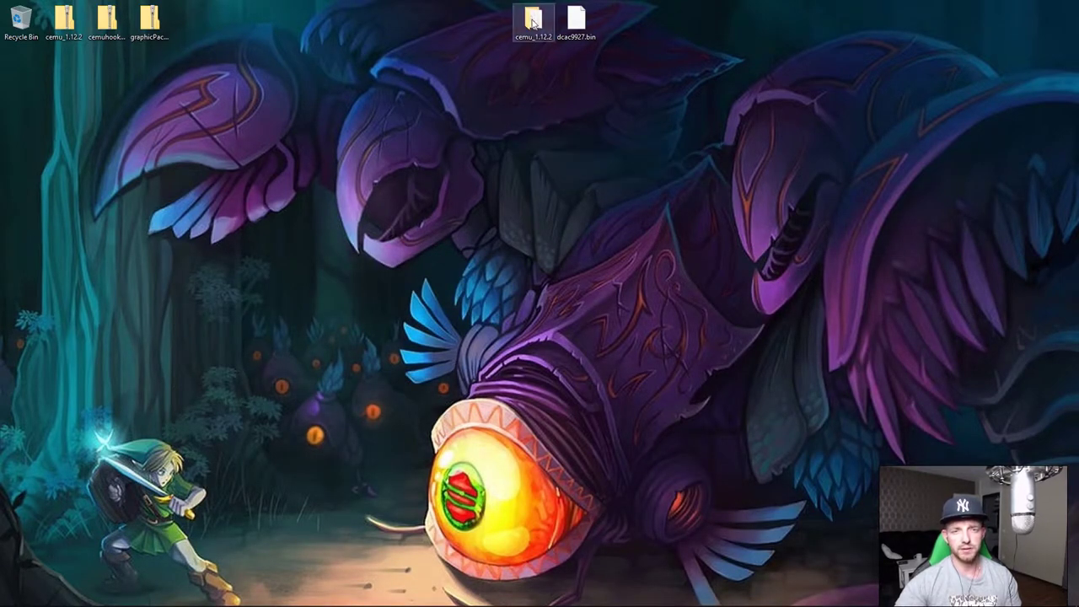
Step: Move dcac9927.bin from the desktop into cemu_1.12.2\shaderCache\transferable
{"action": "double_click", "coordinate": [530, 20]}
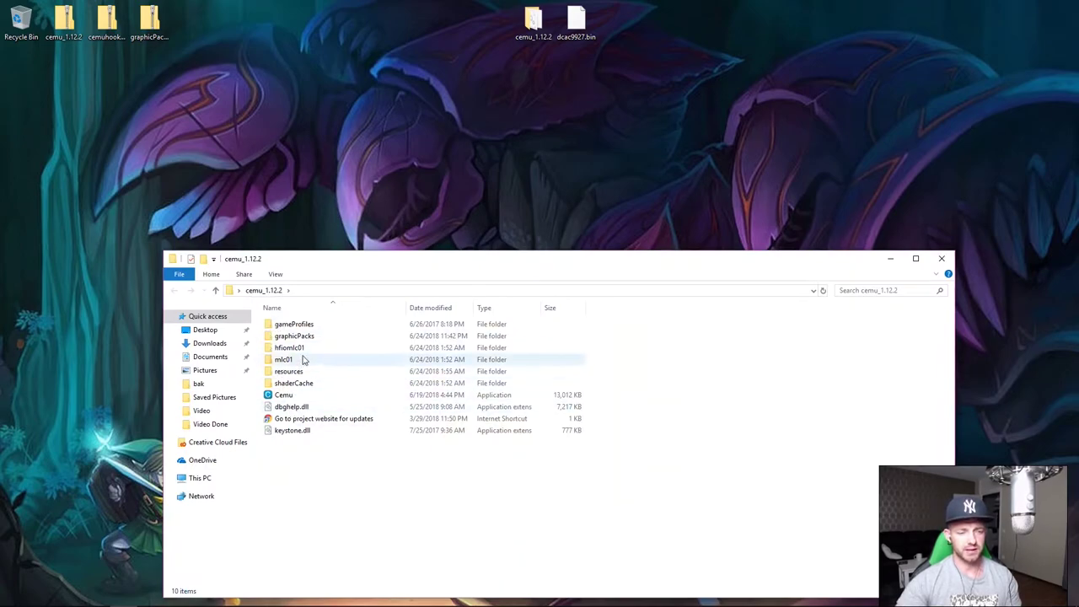
{"action": "double_click", "coordinate": [314, 385]}
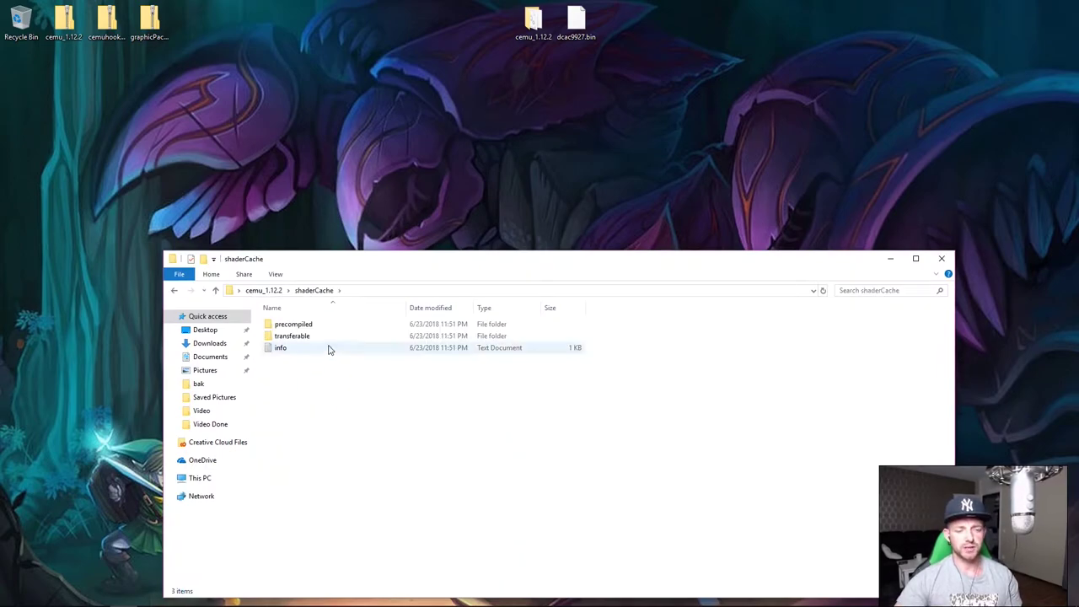
{"action": "double_click", "coordinate": [319, 341]}
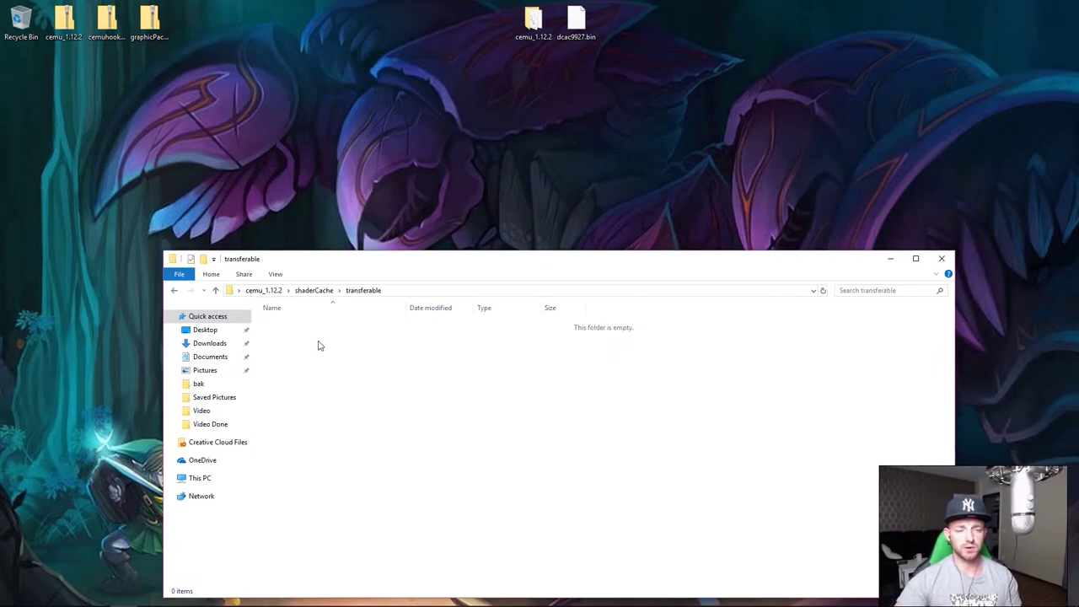
{"action": "left_click", "coordinate": [578, 23]}
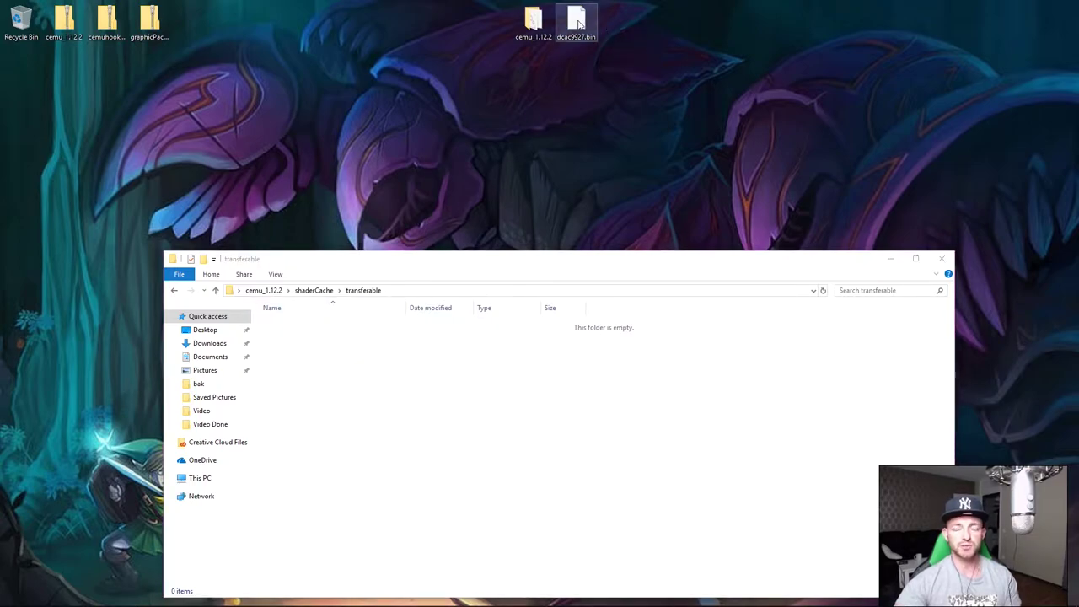
{"action": "left_click_drag", "start_coordinate": [571, 27], "coordinate": [375, 394]}
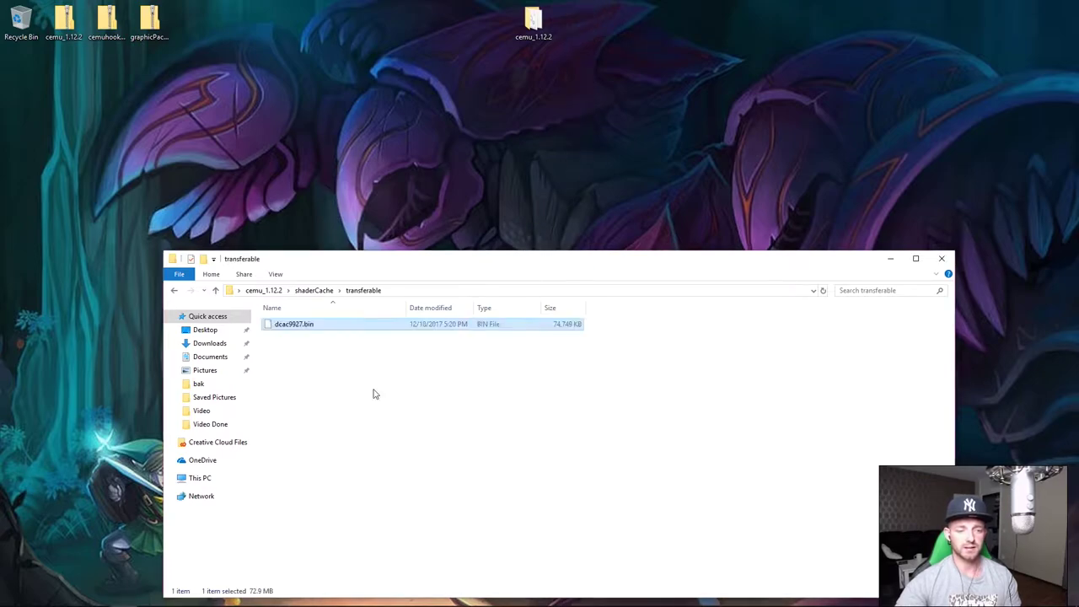
Step: Close the transferable folder window and refresh the desktop twice
{"action": "left_click", "coordinate": [944, 261]}
{"action": "right_click", "coordinate": [530, 240]}
{"action": "left_click", "coordinate": [548, 272]}
{"action": "right_click", "coordinate": [445, 235]}
{"action": "left_click", "coordinate": [495, 265]}
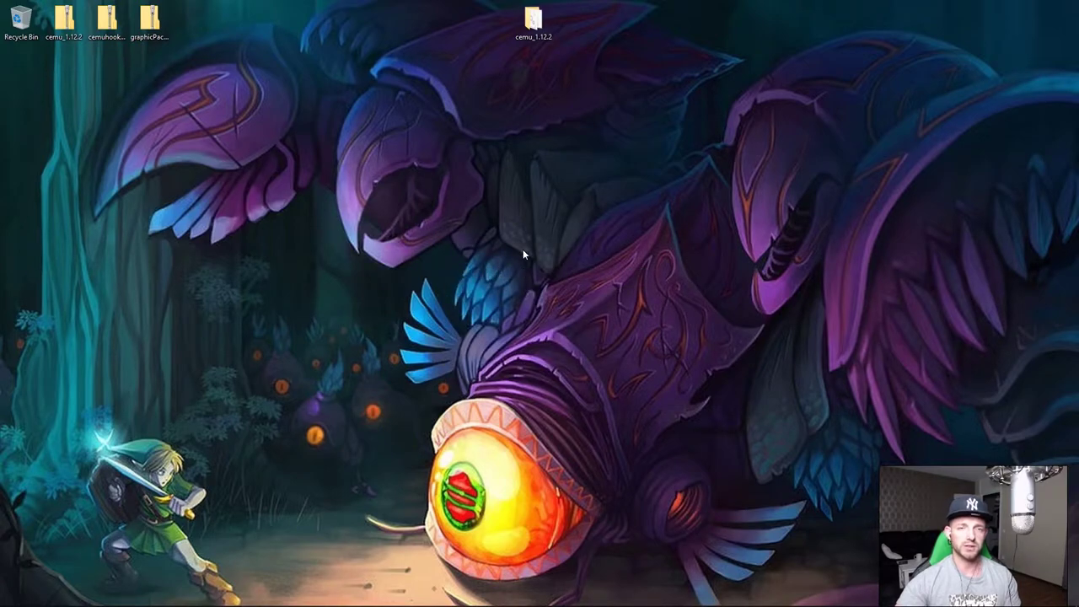
Step: Launch Cemu.exe from cemu_1.12.2 with administrator rights and reposition its window
{"action": "double_click", "coordinate": [533, 21]}
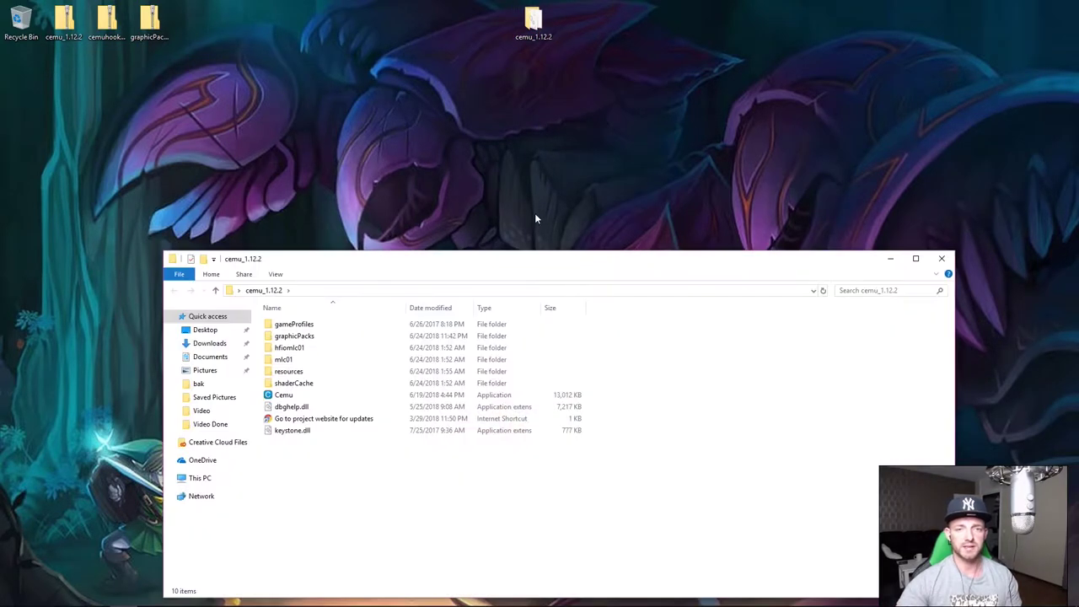
{"action": "double_click", "coordinate": [318, 396]}
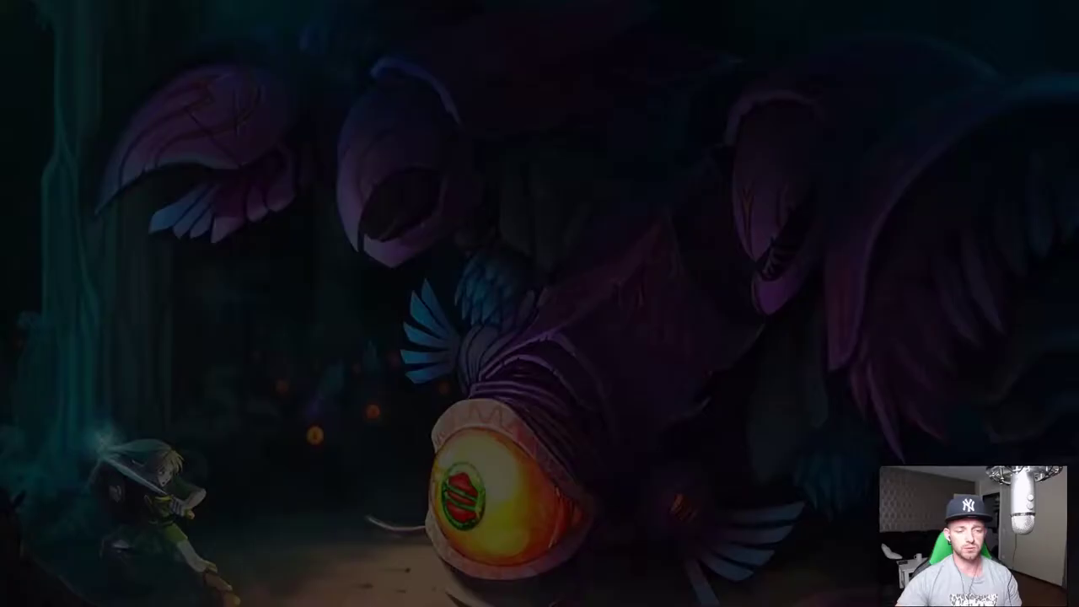
{"action": "left_click", "coordinate": [468, 377]}
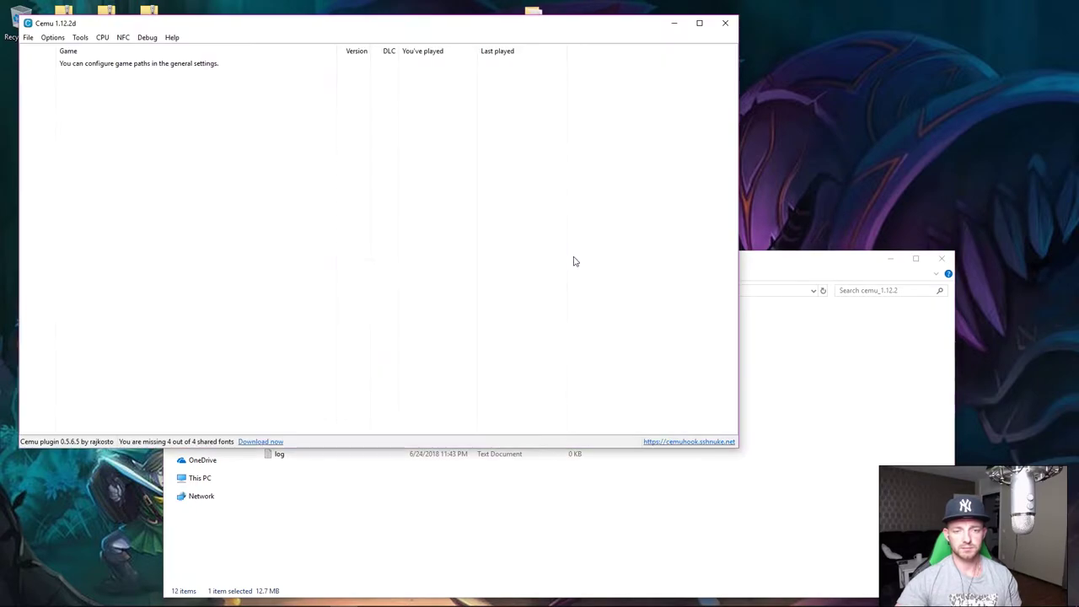
{"action": "left_click_drag", "start_coordinate": [331, 26], "coordinate": [507, 92]}
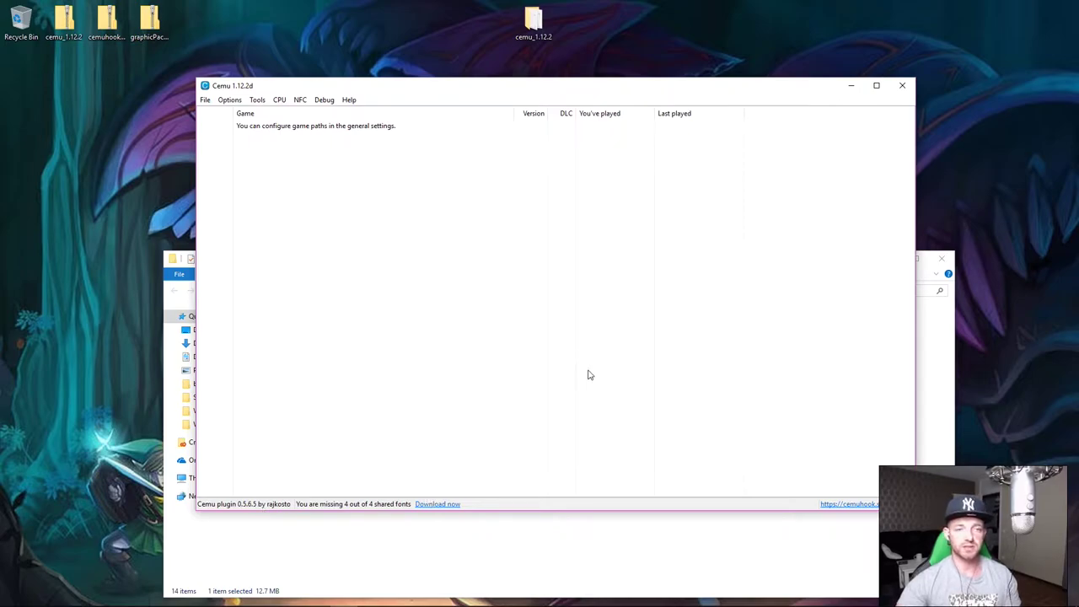
Step: Download the 4 missing shared fonts in Cemu, then close the emulator
{"action": "left_click", "coordinate": [107, 23]}
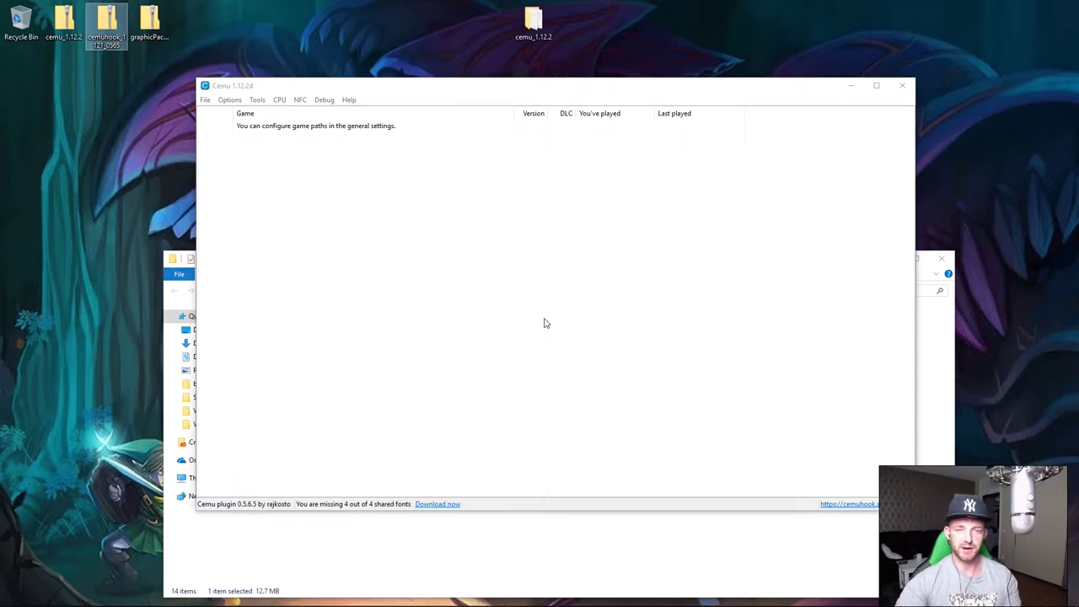
{"action": "left_click", "coordinate": [438, 505]}
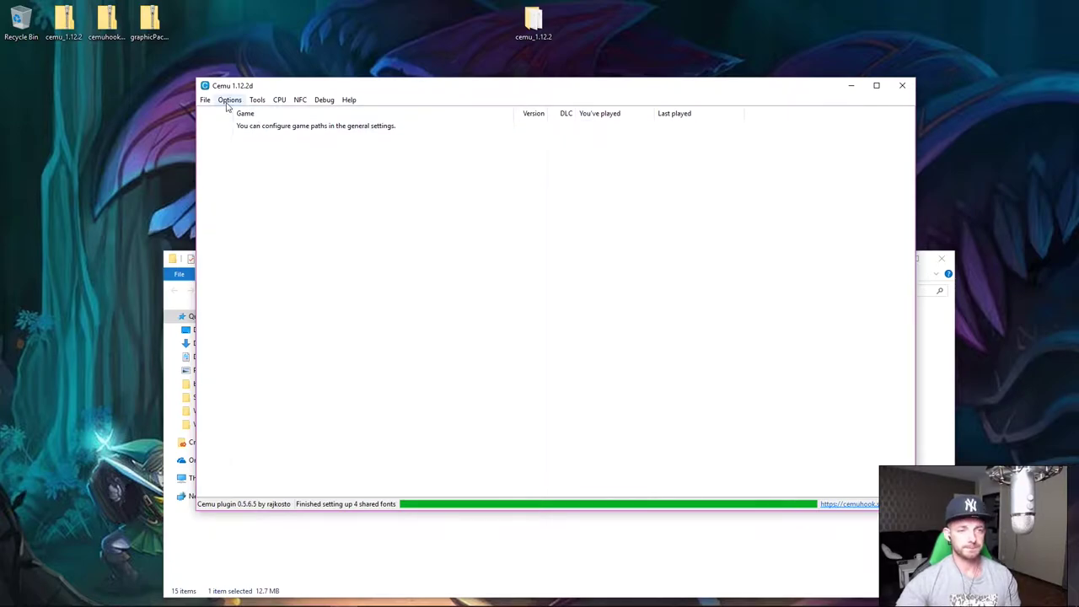
{"action": "left_click", "coordinate": [902, 85]}
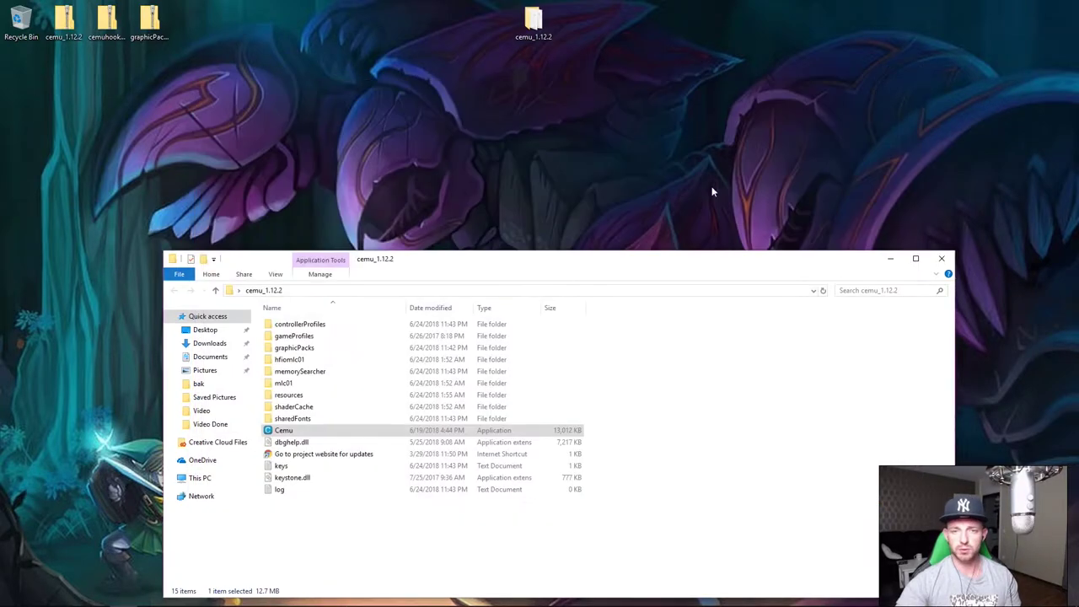